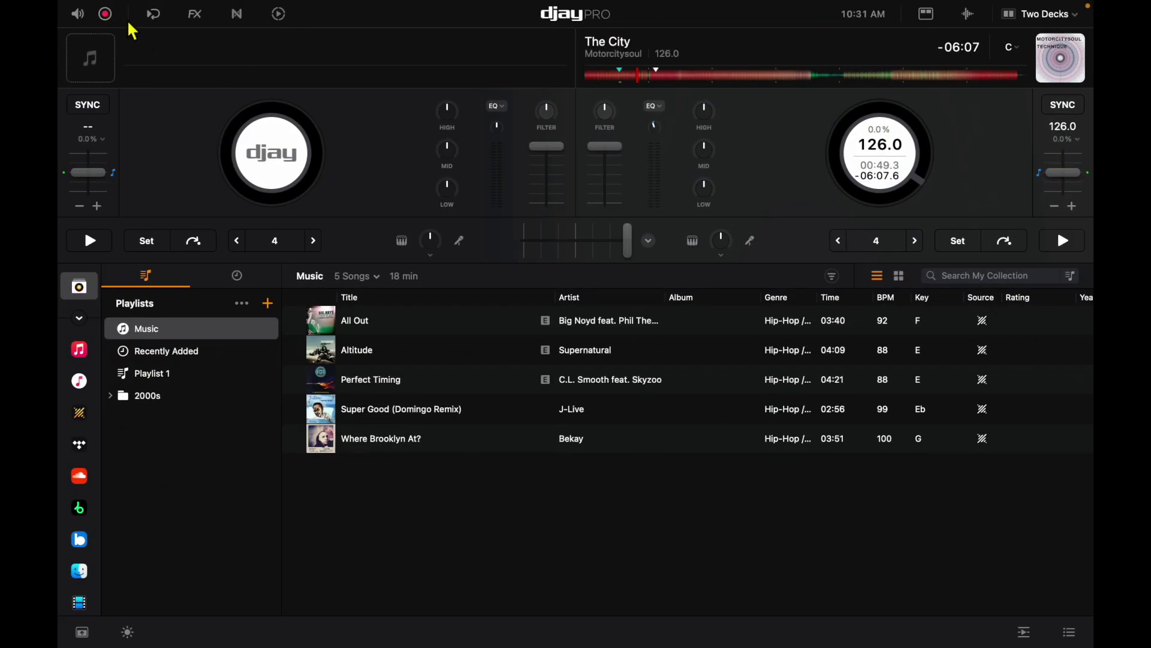
# - Show the Main Volume popover with output level and Ableton Link, closing and reopening it once
pyautogui.click(77, 13)
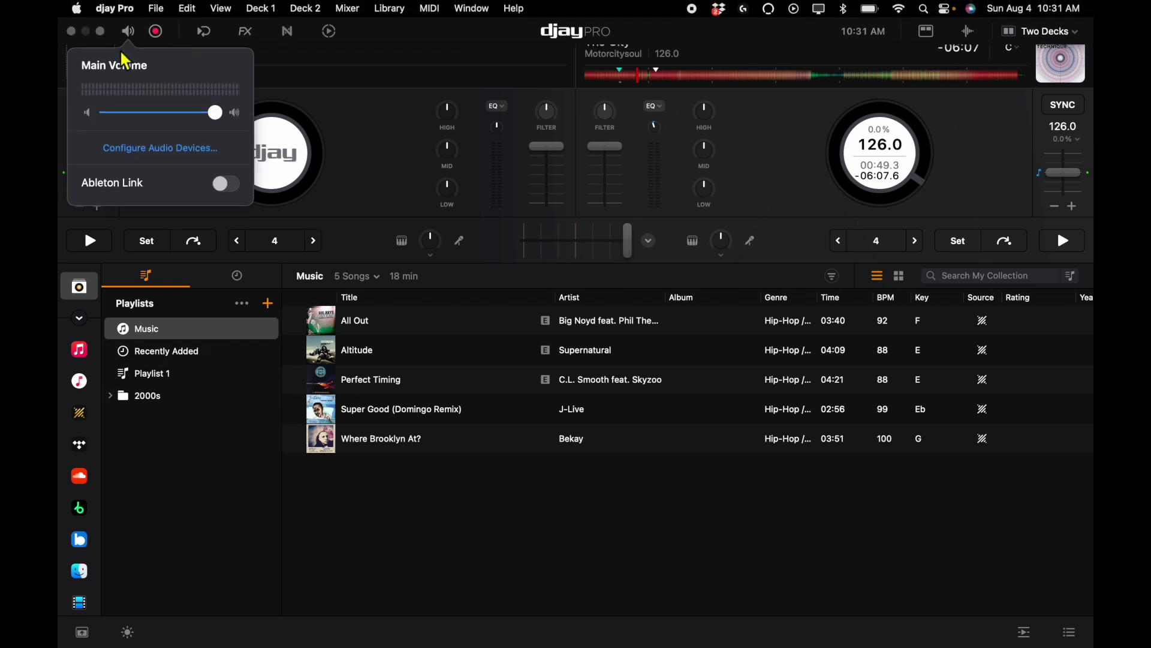
pyautogui.click(128, 32)
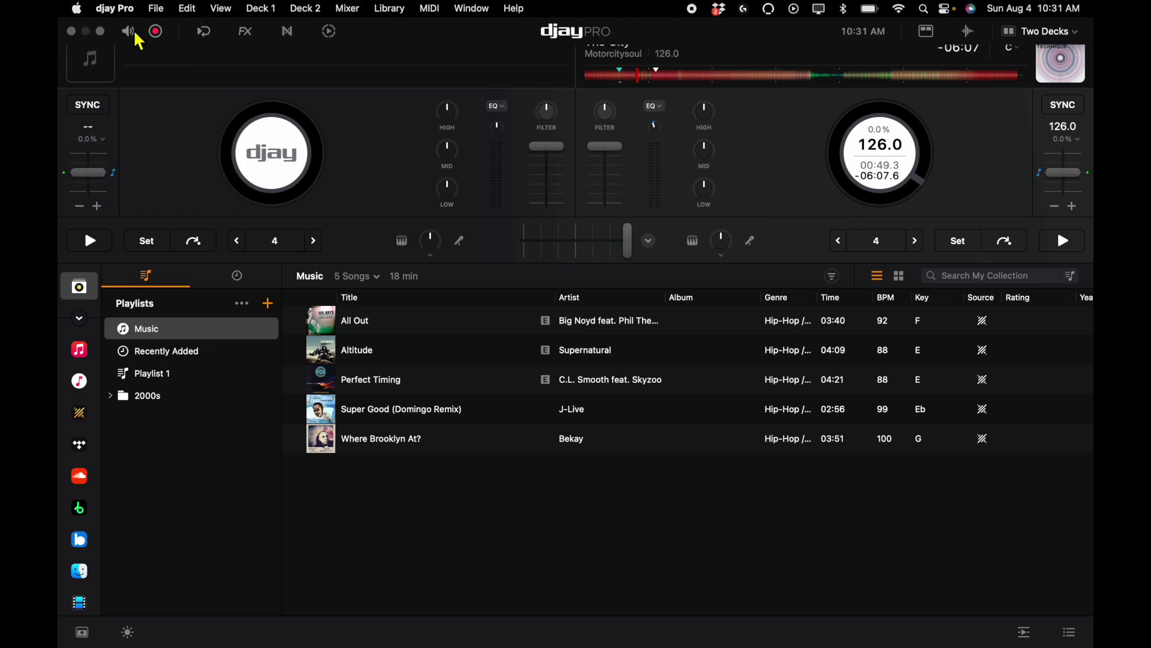
pyautogui.click(128, 31)
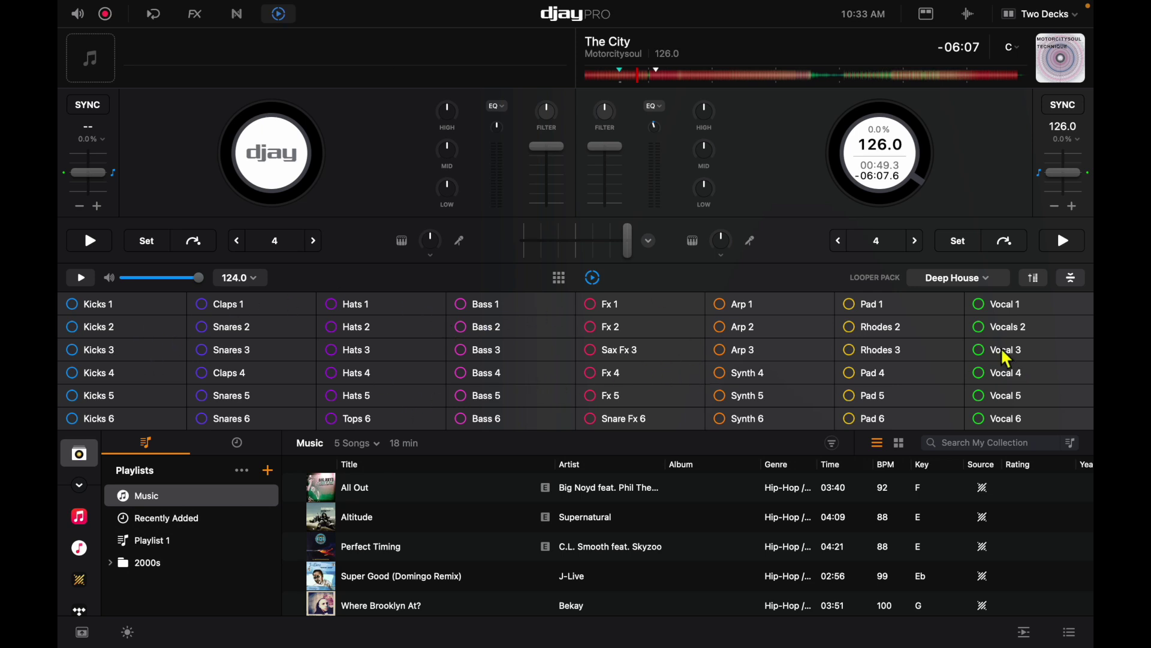
# - Browse the looper pack list and loop pack store, starting the Vocal 4 loop
pyautogui.click(953, 281)
pyautogui.click(946, 516)
pyautogui.scroll(-5, 817, 342)
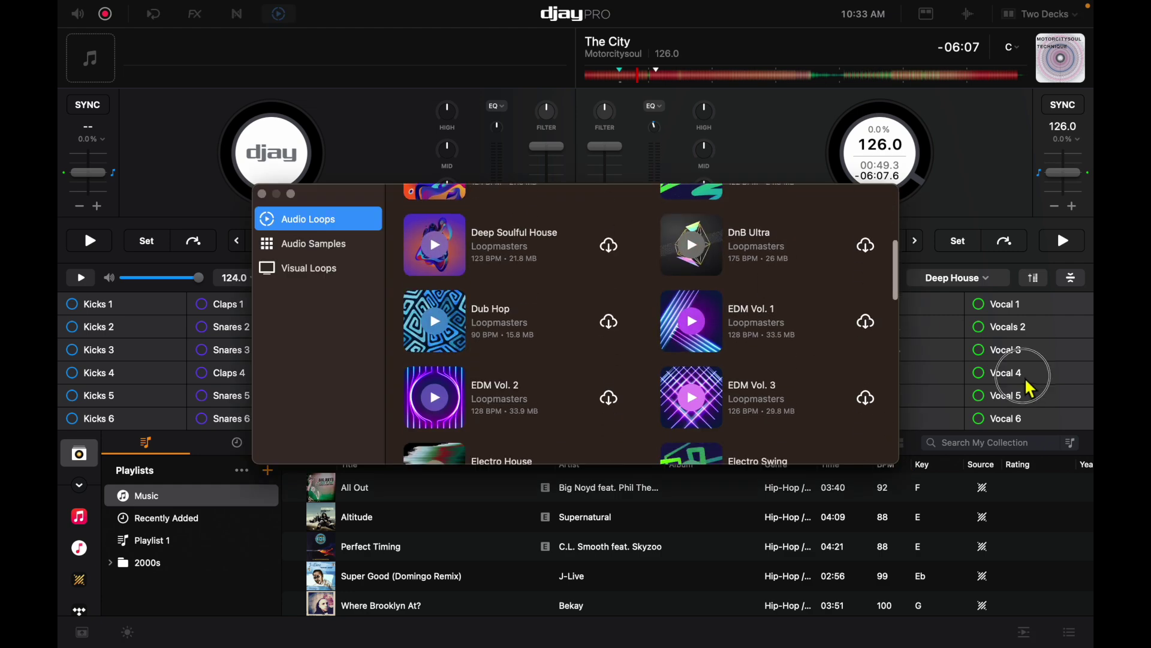
pyautogui.click(1053, 375)
pyautogui.click(262, 194)
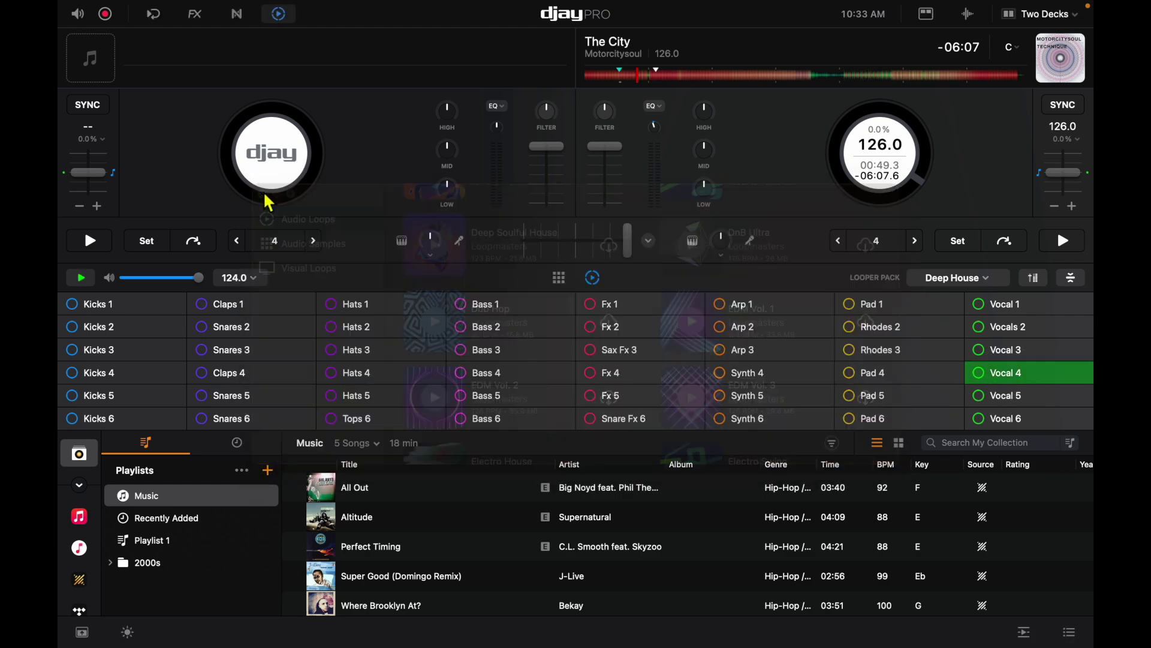
# - Layer Kicks 3, Snares 5 and Hats 3 loops, stop the looper, then add Snares 2
pyautogui.click(153, 353)
pyautogui.click(234, 396)
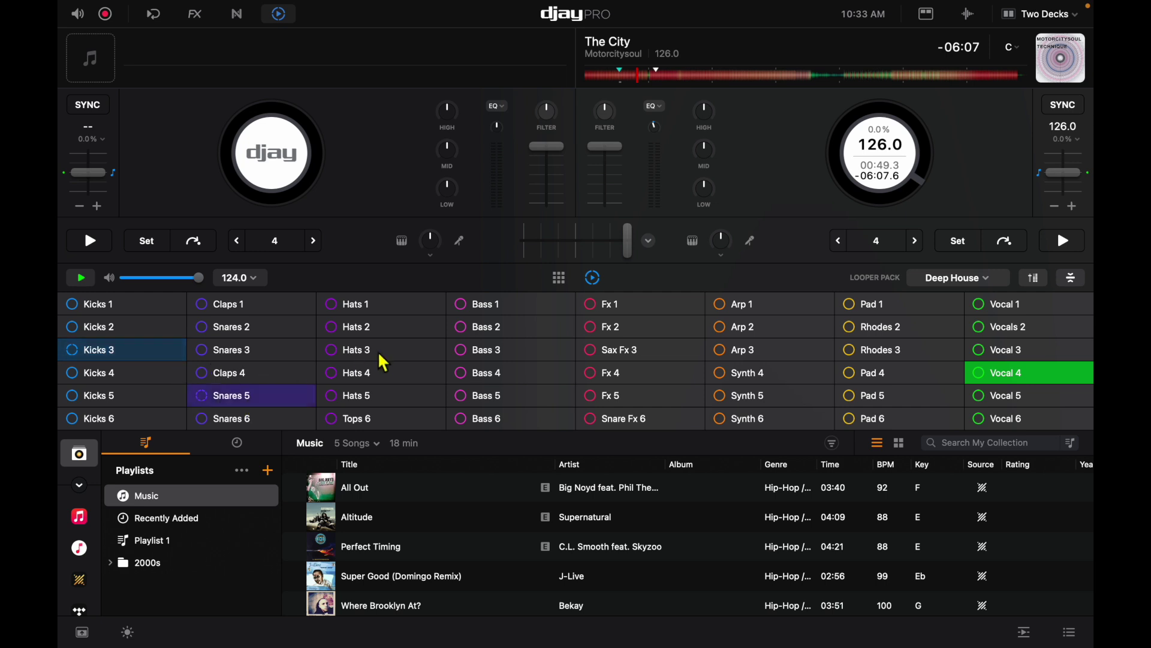
pyautogui.click(381, 360)
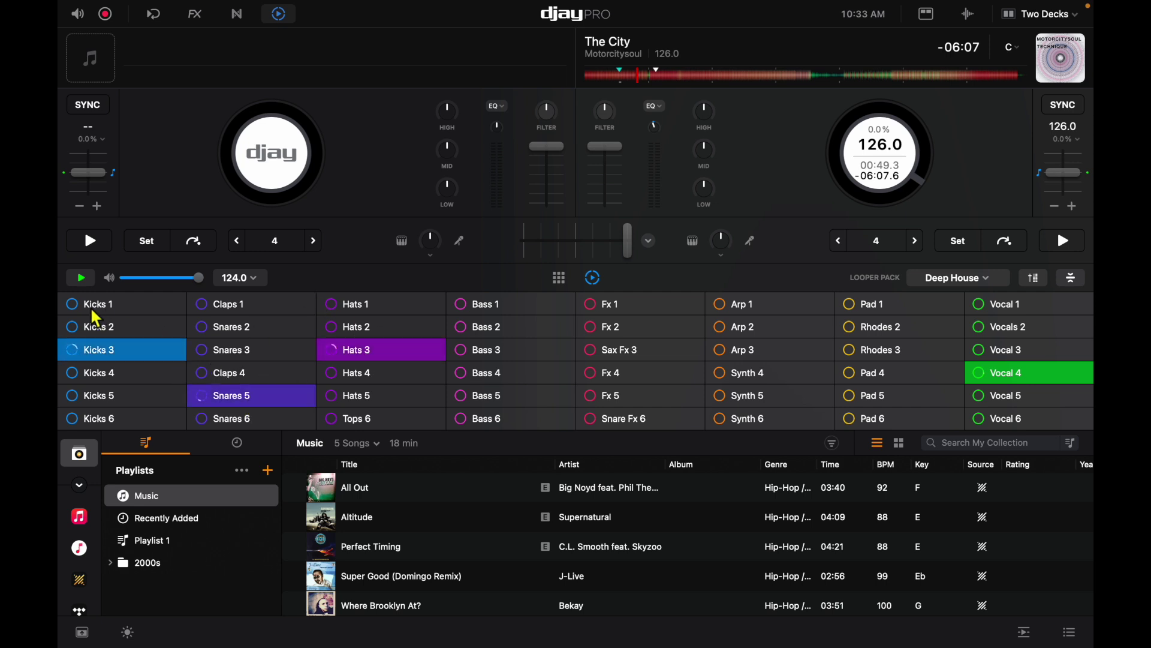
pyautogui.click(80, 277)
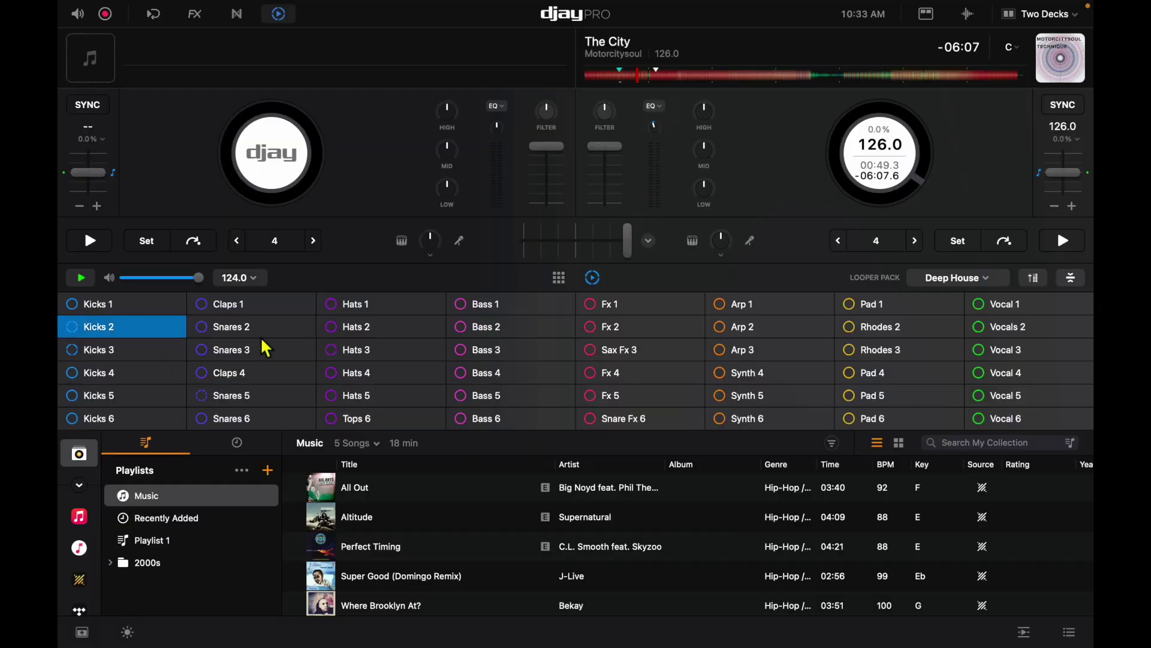
pyautogui.click(252, 326)
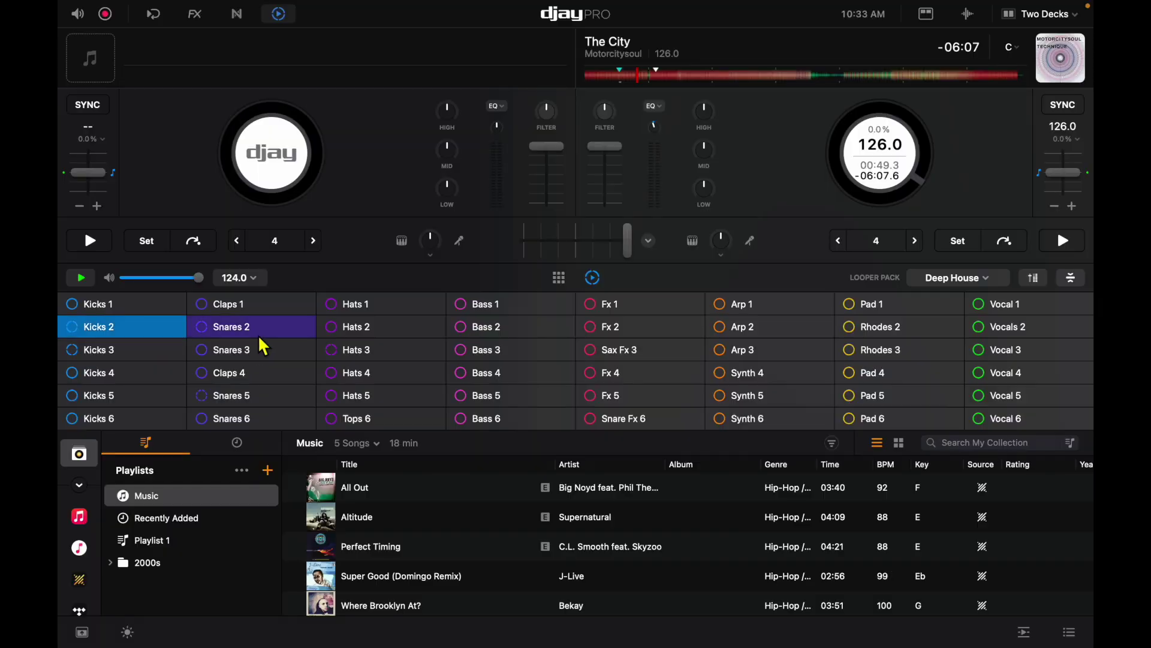
# - Record a new audio recording of the layered Kicks 2 and Snares 2 loop, then stop the looper
pyautogui.click(105, 14)
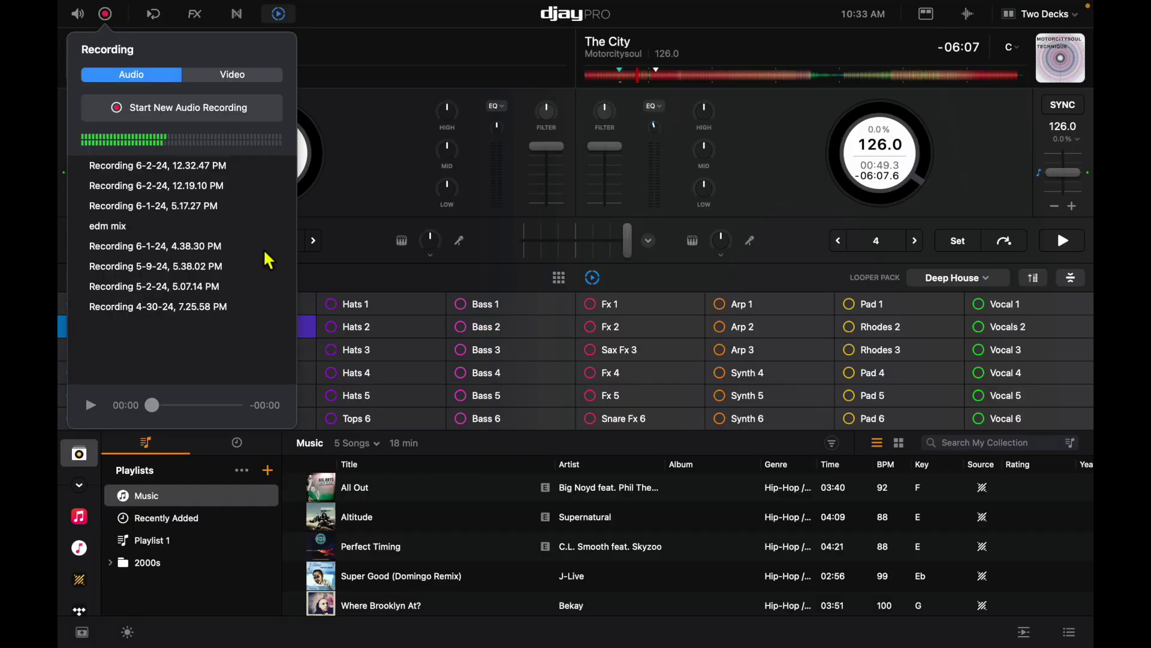
pyautogui.click(195, 110)
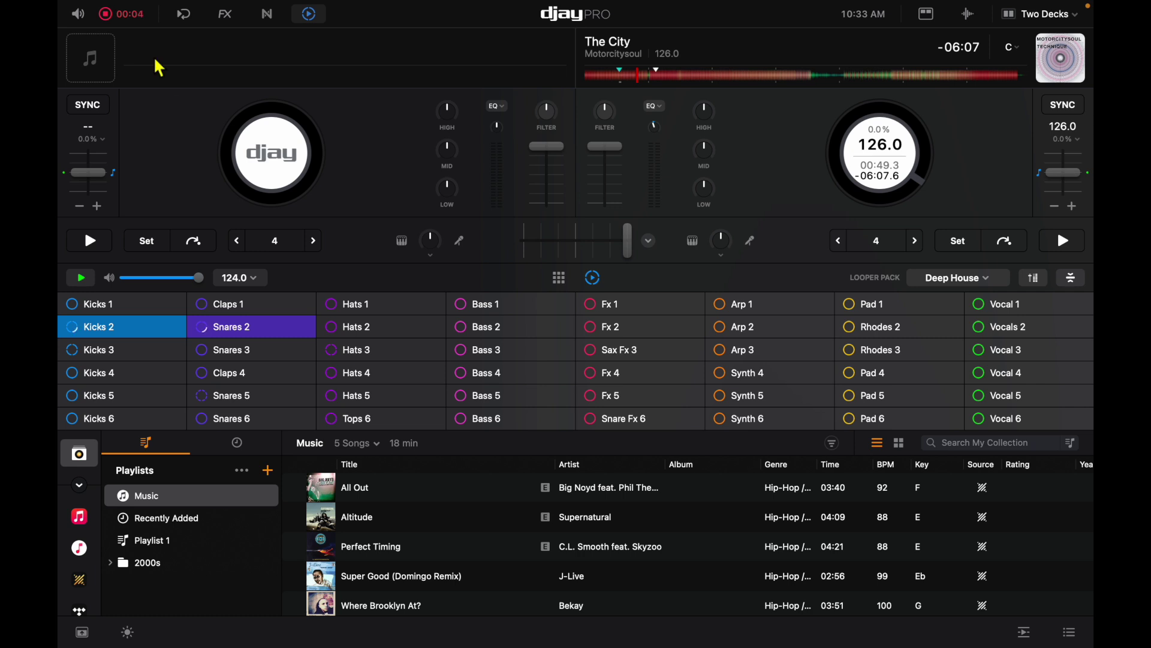
pyautogui.click(112, 19)
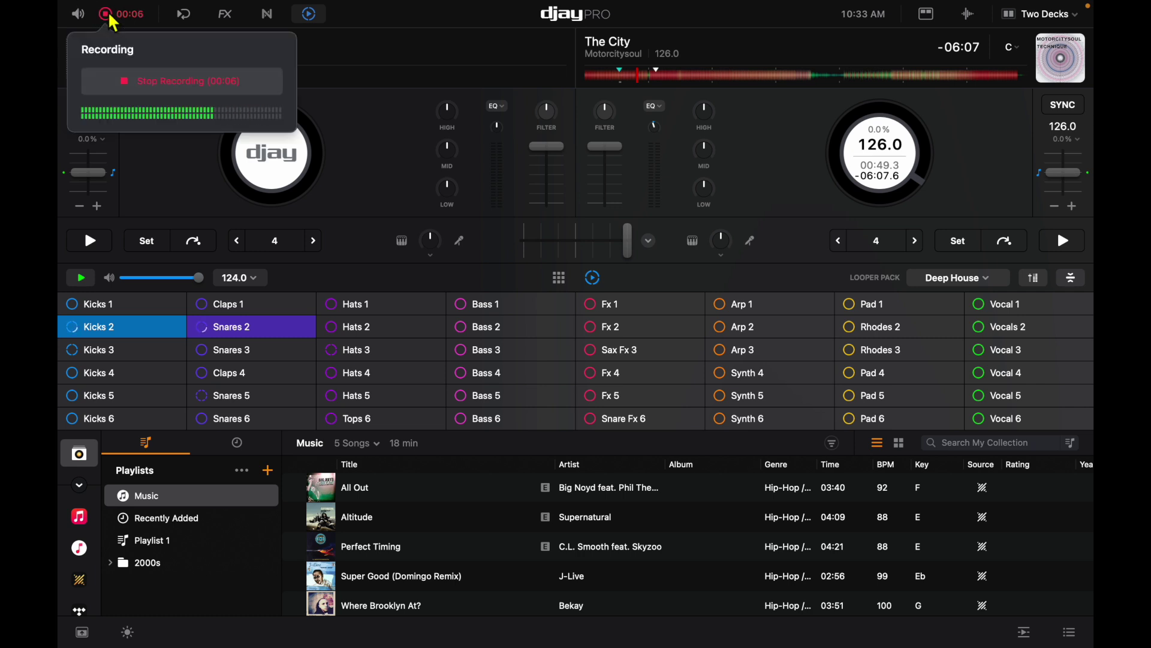
pyautogui.click(144, 84)
pyautogui.click(362, 280)
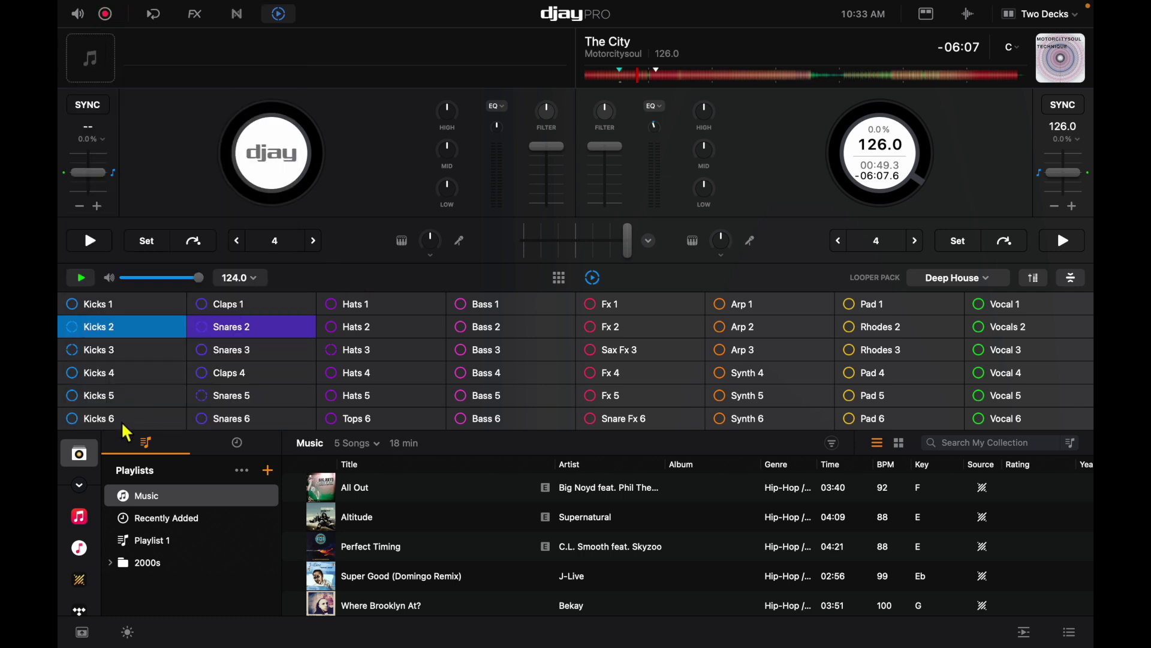
pyautogui.click(82, 276)
# - Load the 10.33.42 AM recording from the saved recordings onto deck 1
pyautogui.click(111, 16)
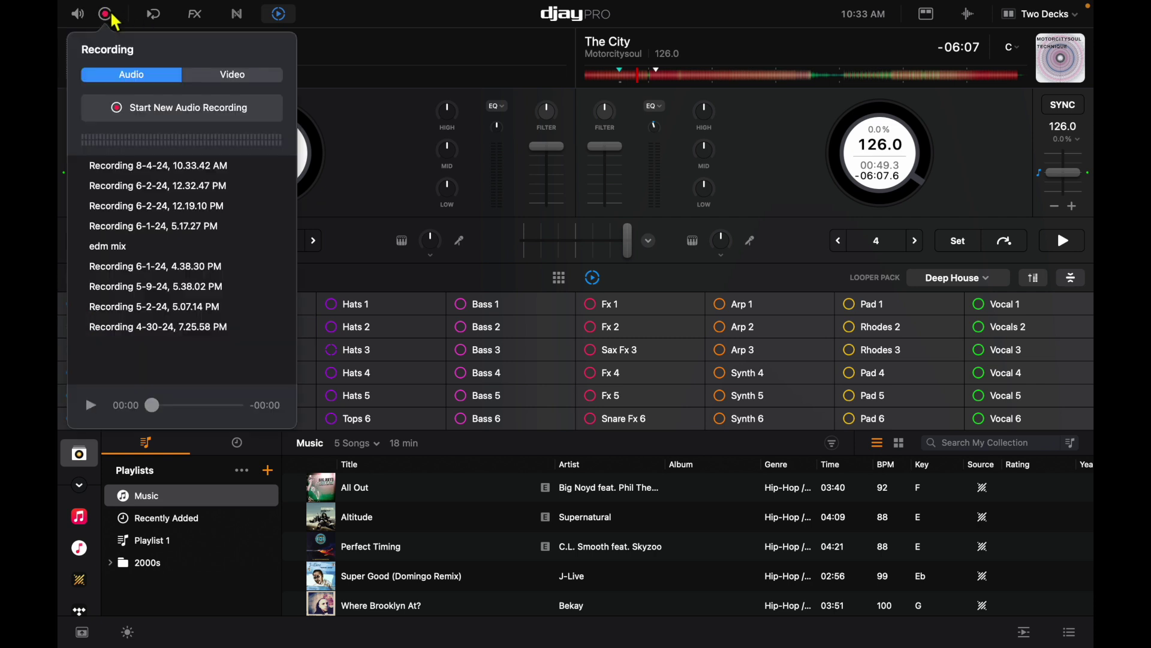
pyautogui.click(195, 174)
pyautogui.moveTo(196, 173); pyautogui.dragTo(385, 144)
pyautogui.click(373, 135)
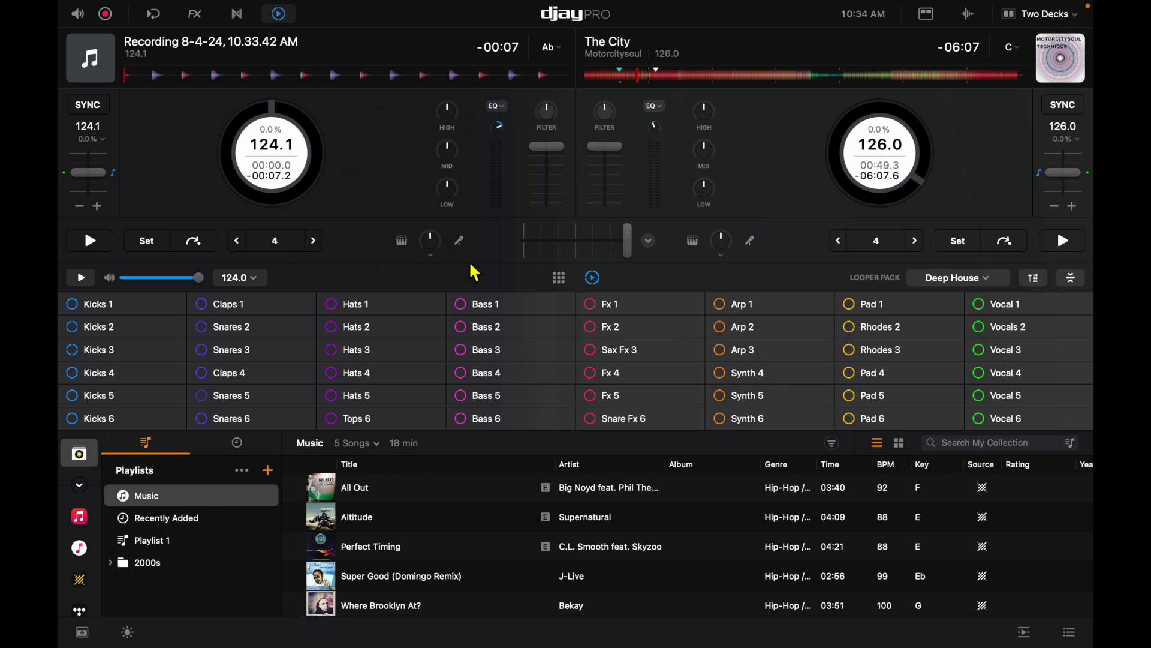
# - Switch to the sampler pads and stop the running audio recording
pyautogui.click(559, 279)
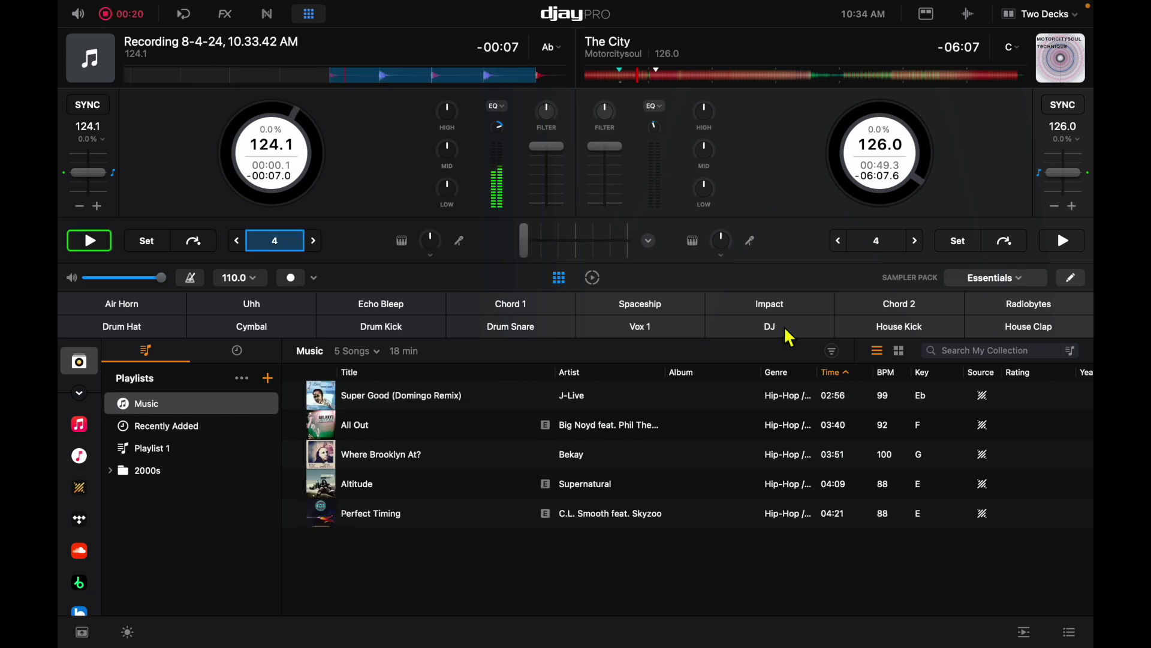
pyautogui.click(167, 37)
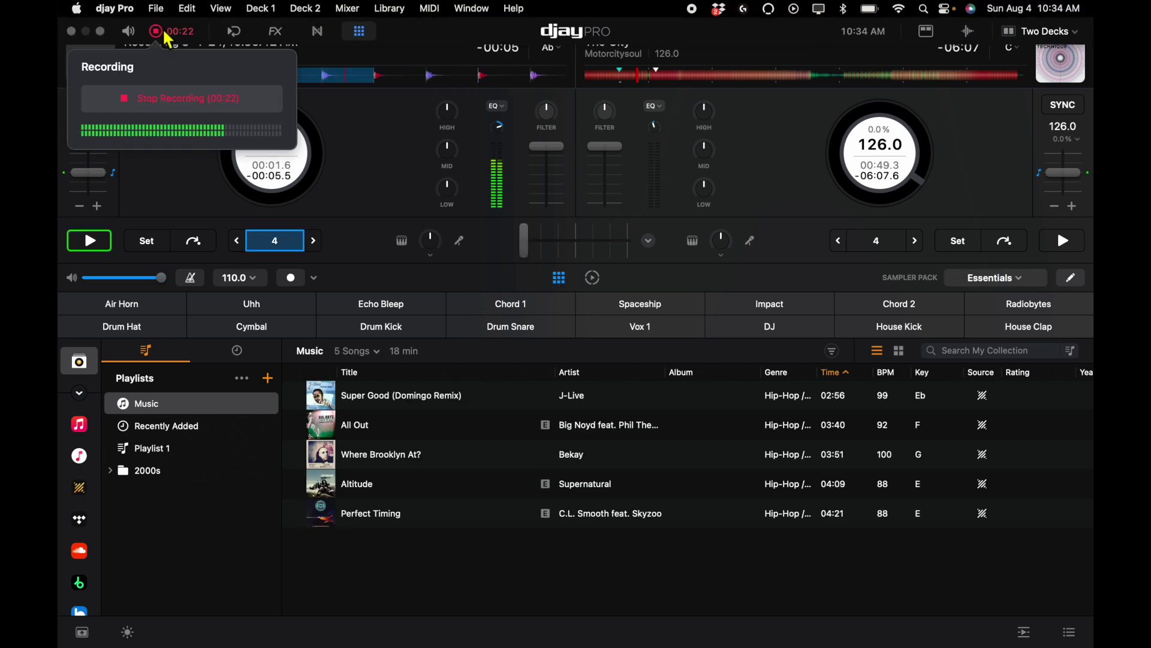
pyautogui.click(173, 98)
pyautogui.click(158, 185)
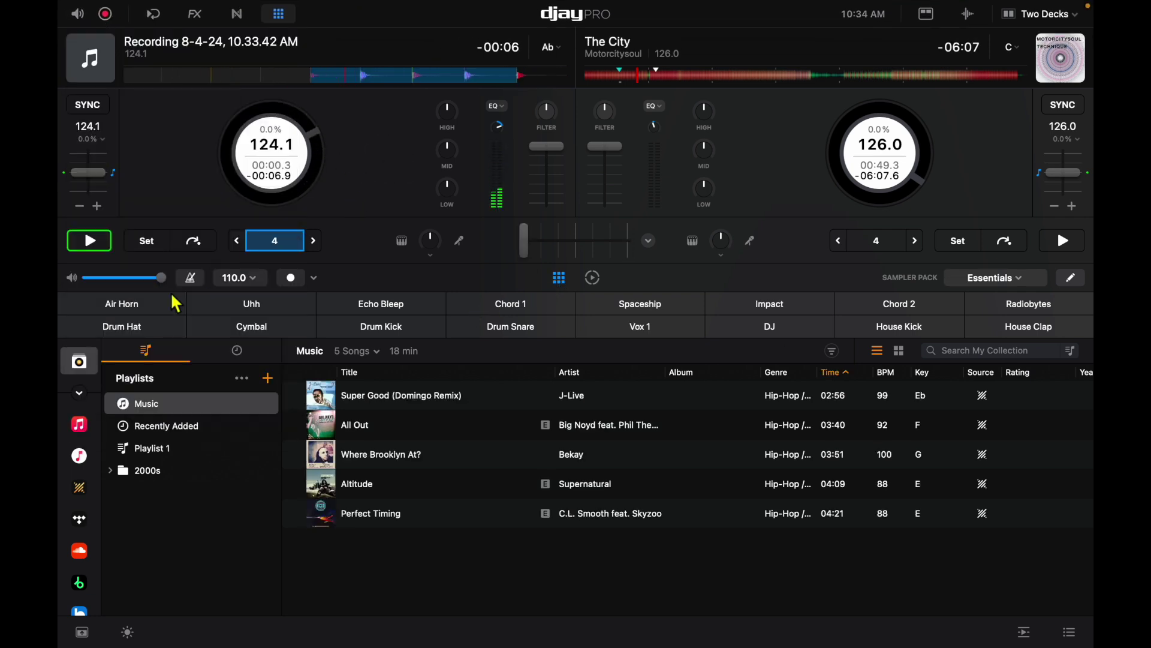
# - Load the 10.34.31 AM recording onto deck 1, seek near 11 seconds, play and pause at 00:19.6
pyautogui.click(93, 243)
pyautogui.click(106, 15)
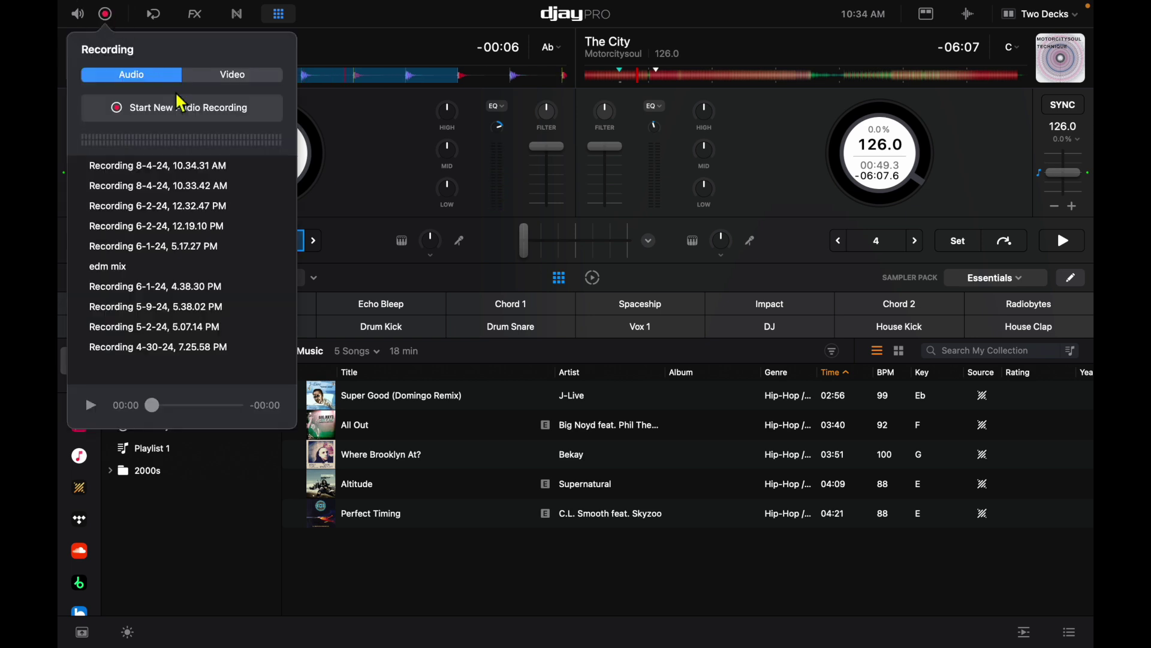
pyautogui.moveTo(179, 174); pyautogui.dragTo(378, 157)
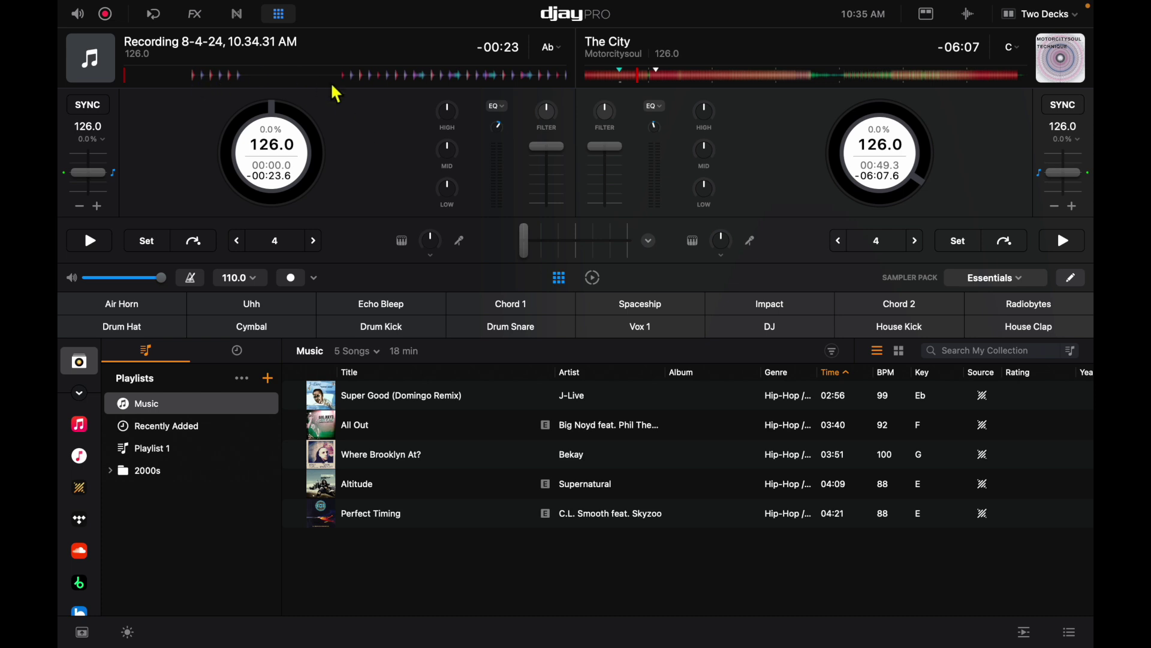
pyautogui.click(338, 76)
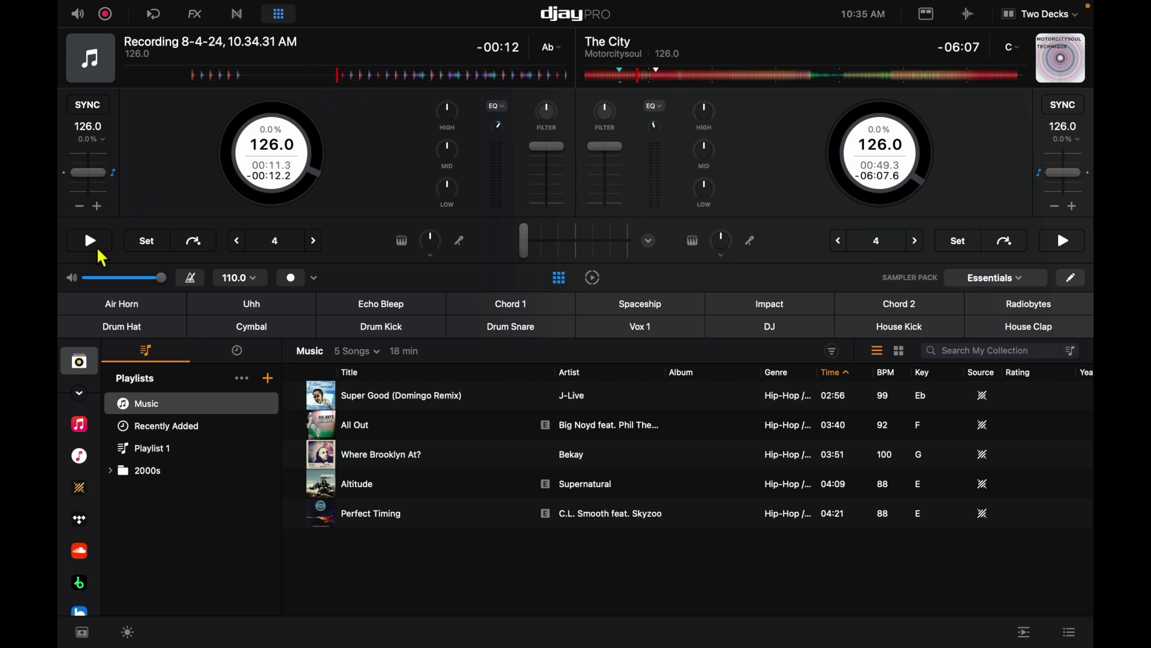
pyautogui.click(96, 241)
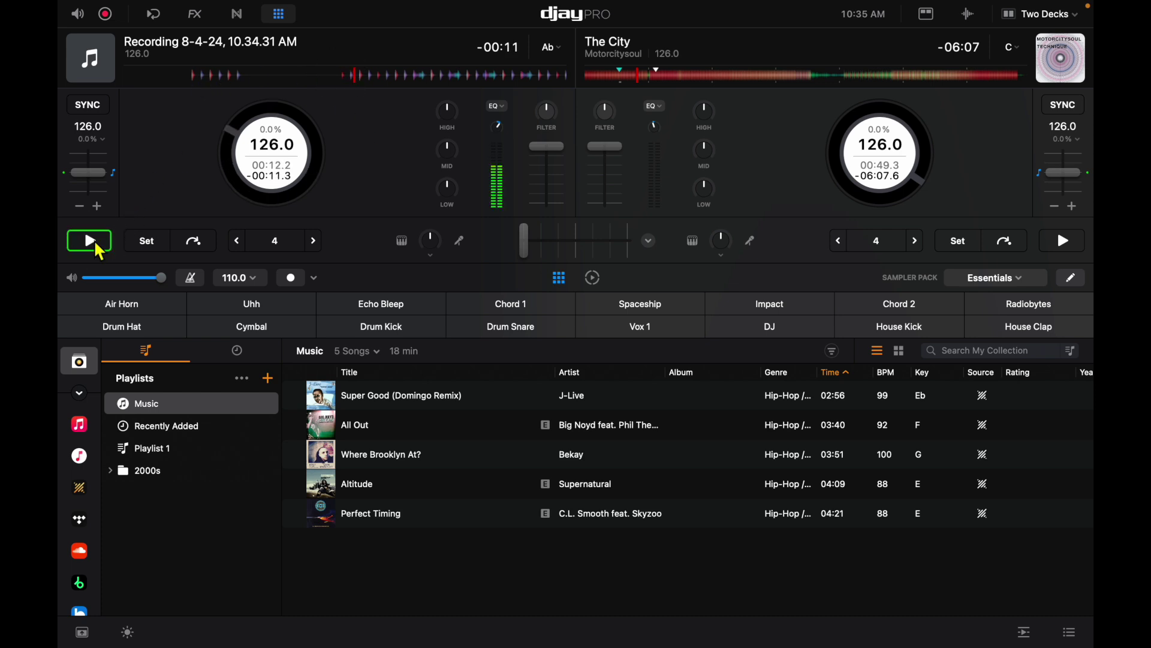
pyautogui.click(94, 240)
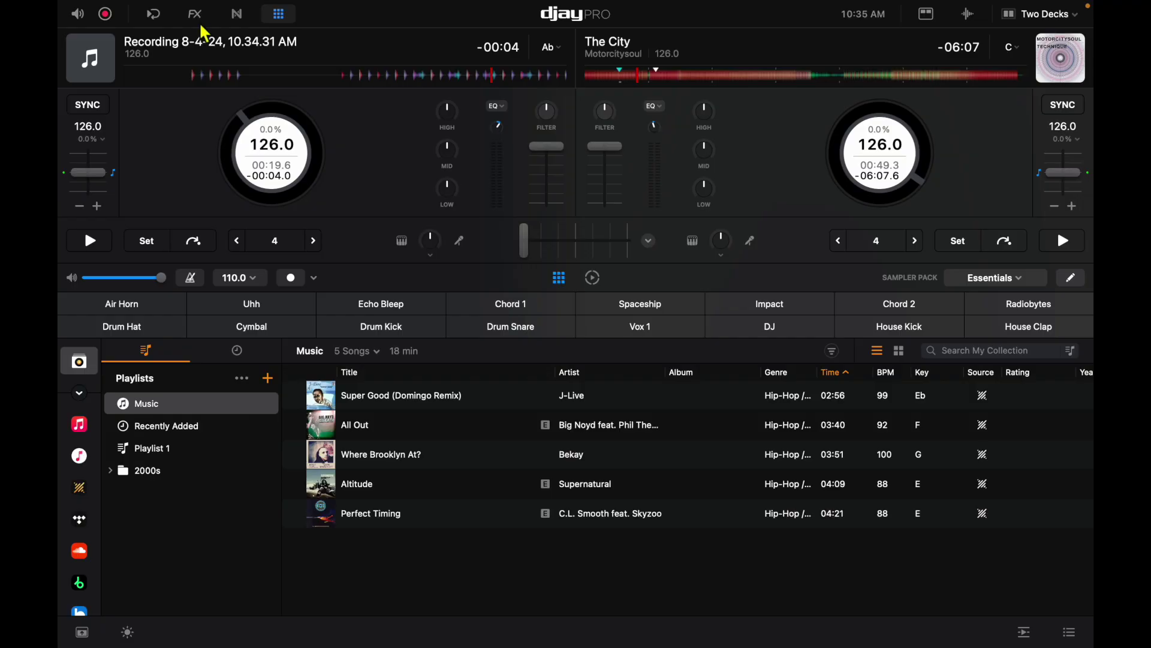
# - Open beat grid editing, hide the sampler pads, and show the hot cue pads for the decks
pyautogui.click(155, 16)
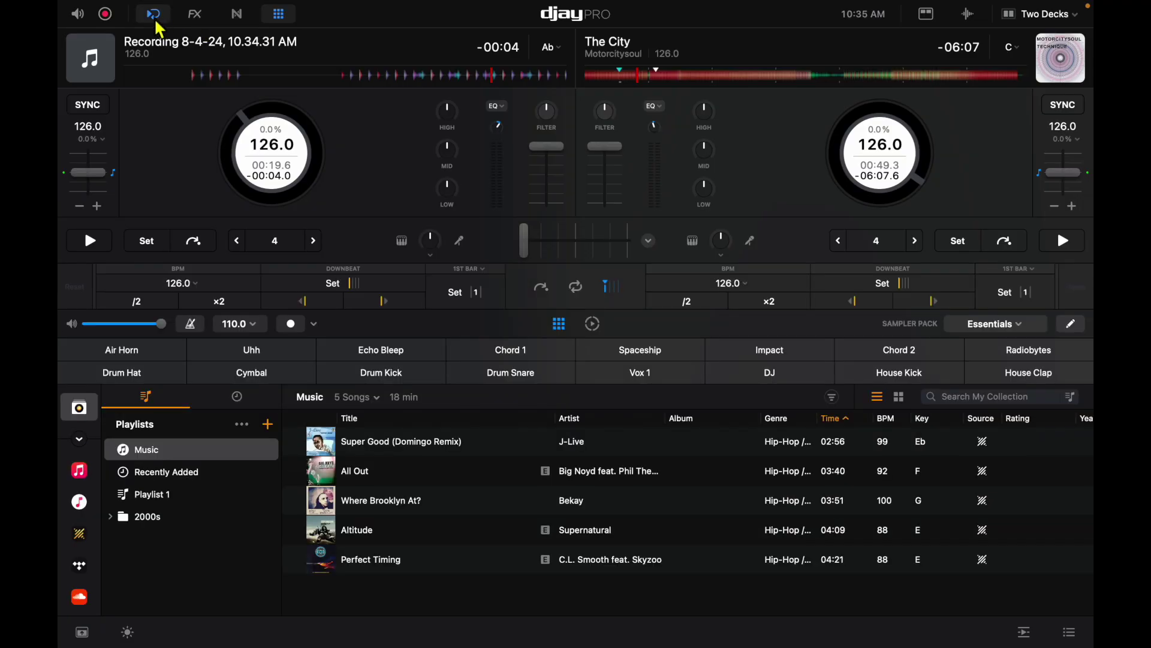
pyautogui.click(280, 19)
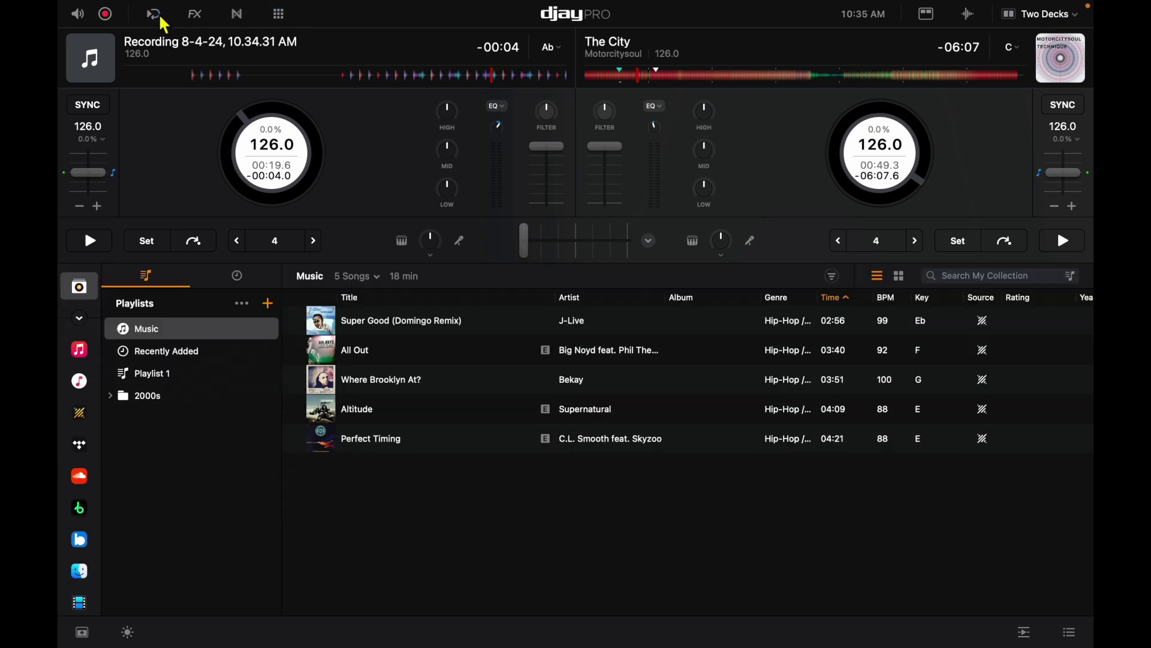
pyautogui.click(546, 289)
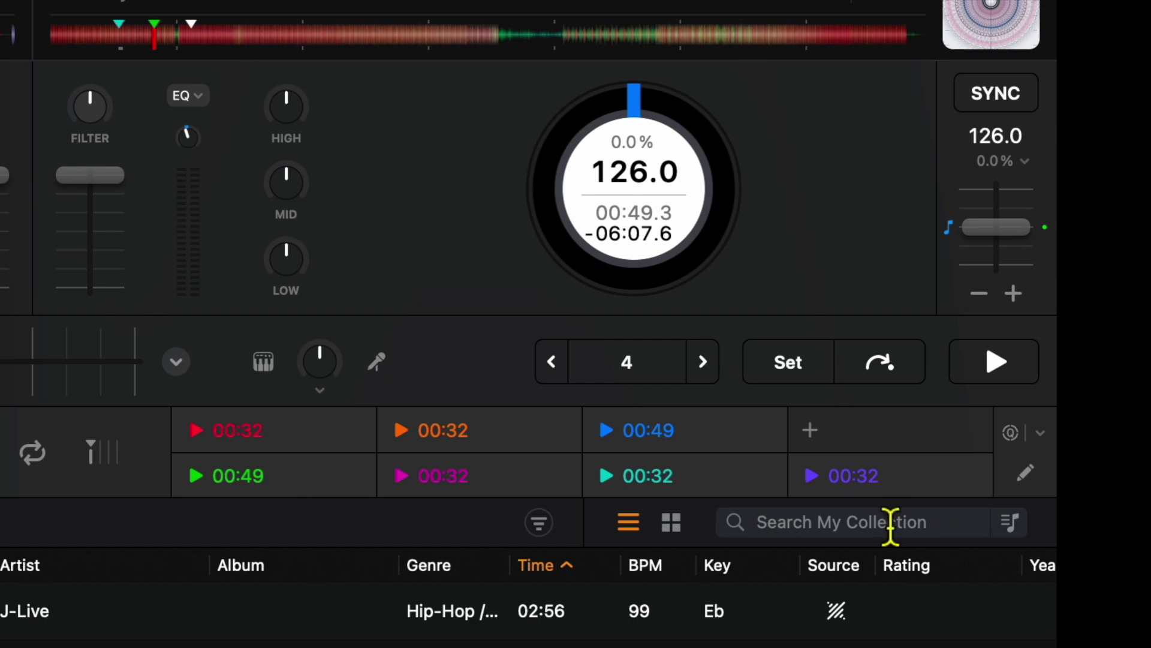
# - Enable hot cue editing on deck 2, toggling it off and on, and open cue 1's name and colour options
pyautogui.click(1025, 473)
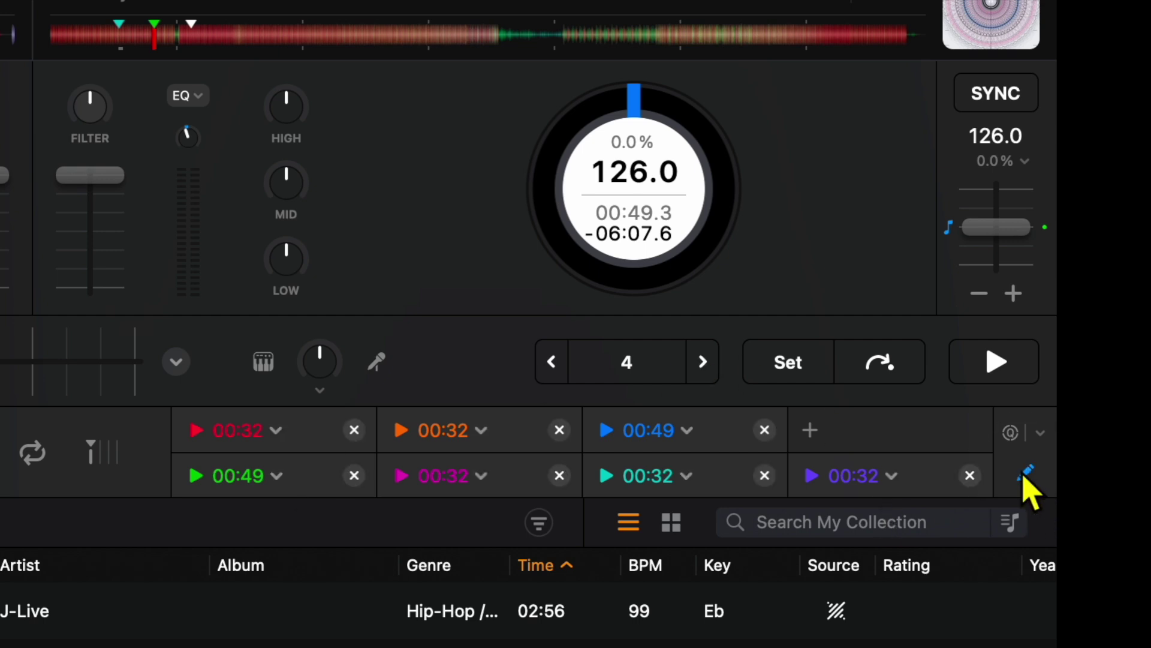
pyautogui.click(277, 431)
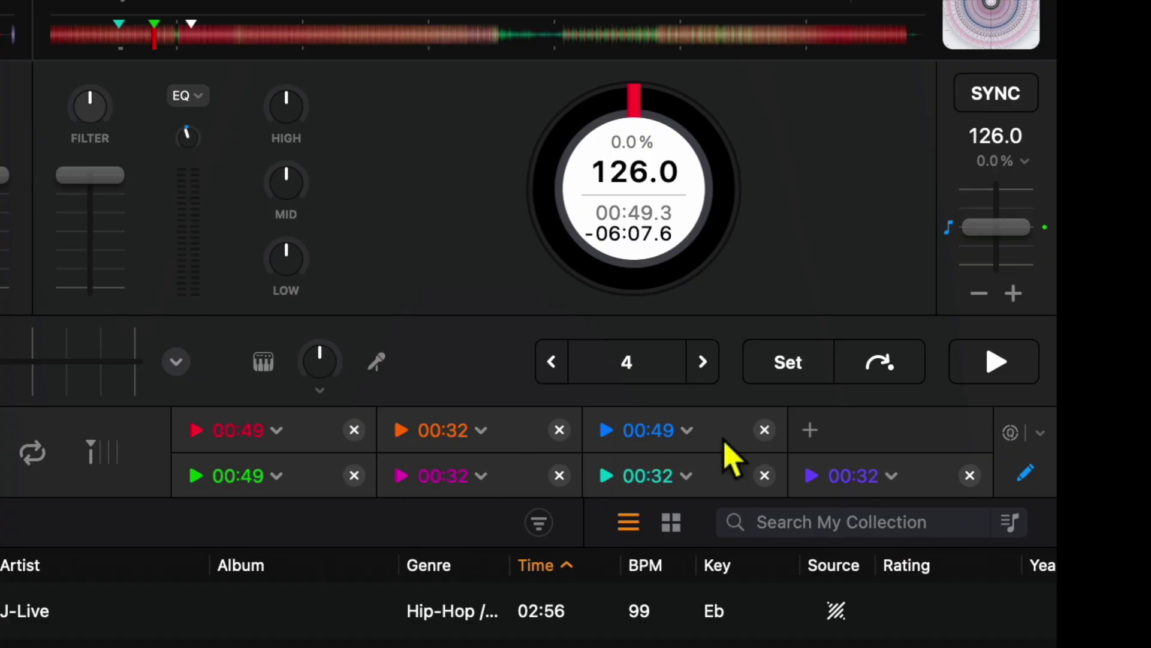
pyautogui.click(1025, 474)
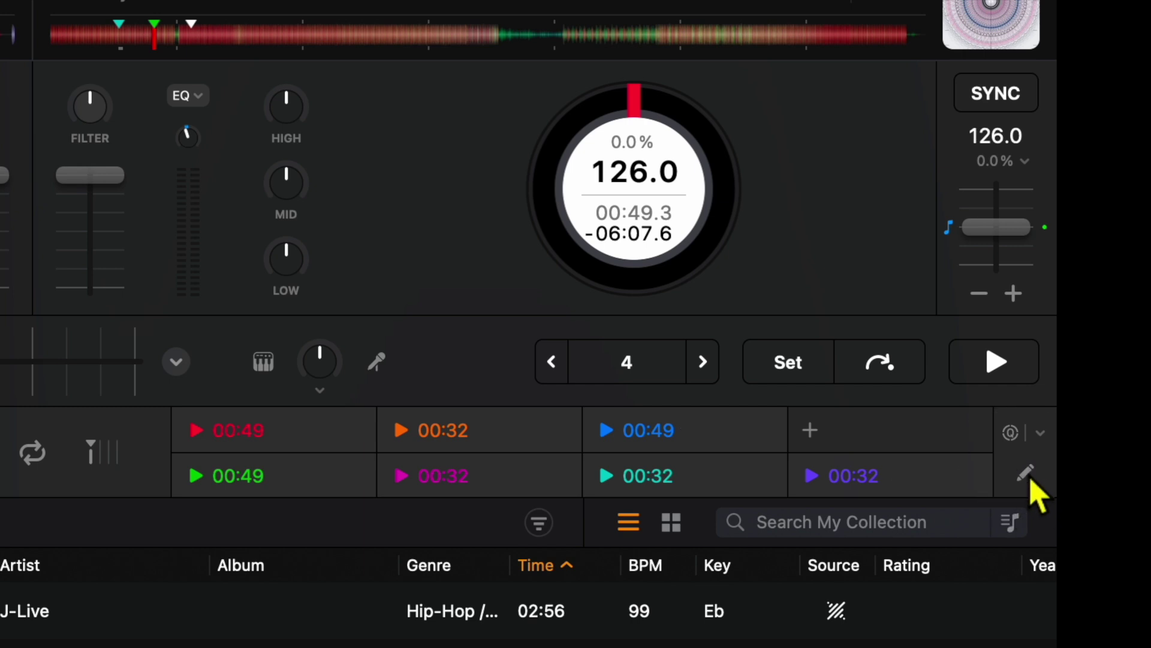
pyautogui.click(1026, 474)
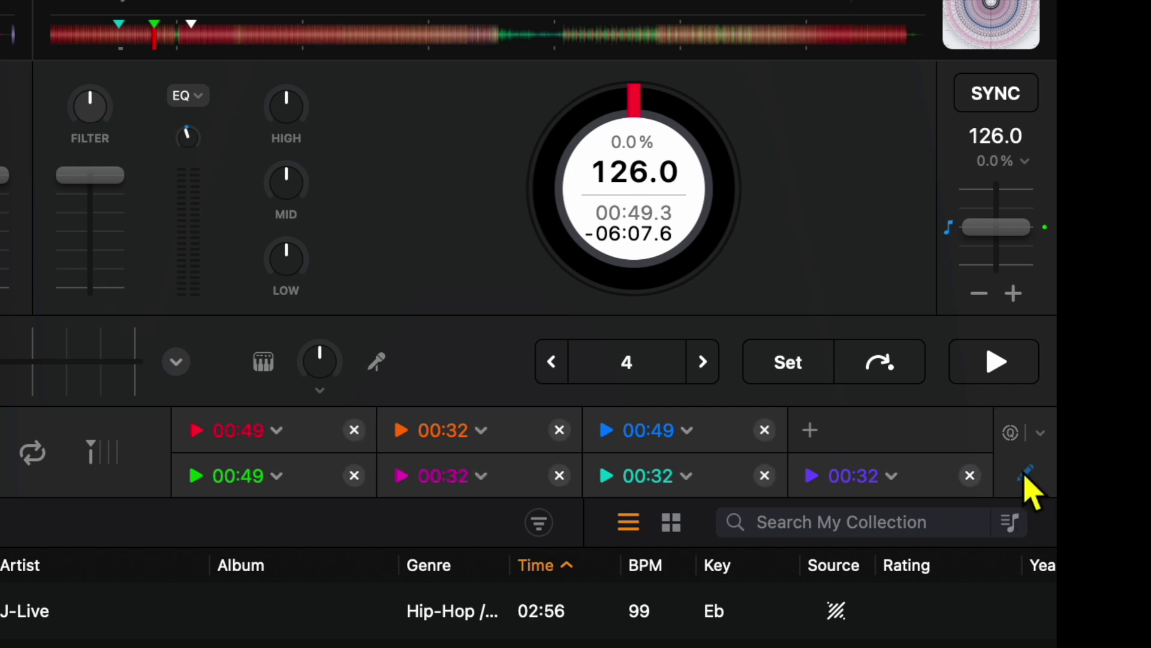
pyautogui.click(276, 430)
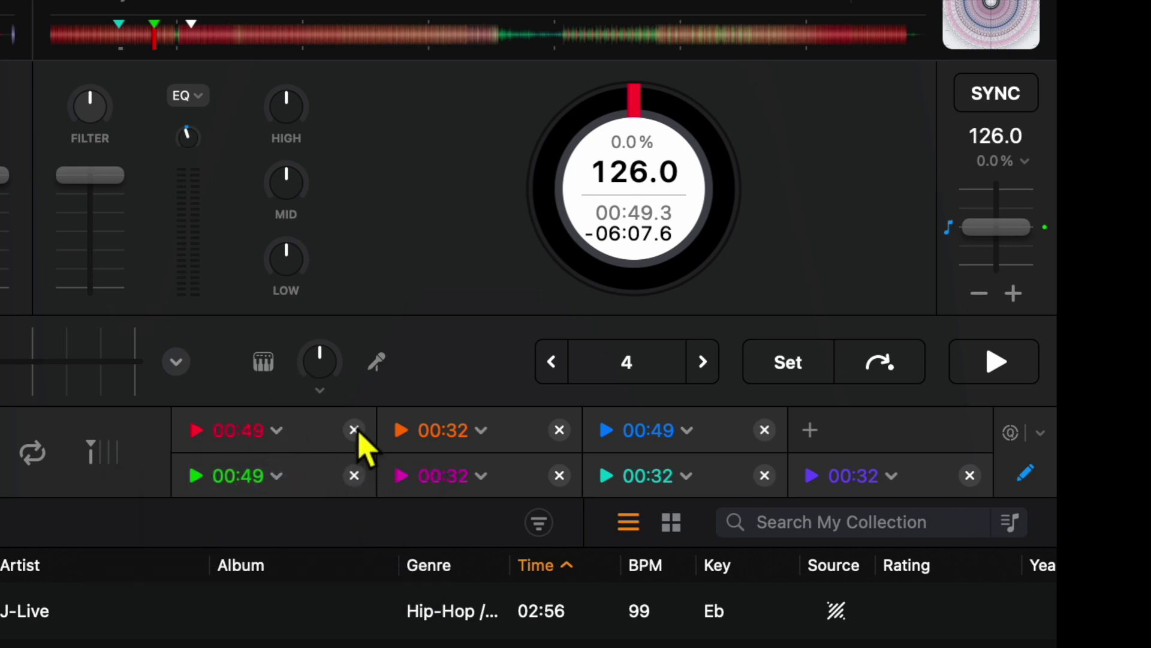
# - Rename deck 2's first hot cue to 'start' in yellow
pyautogui.click(276, 430)
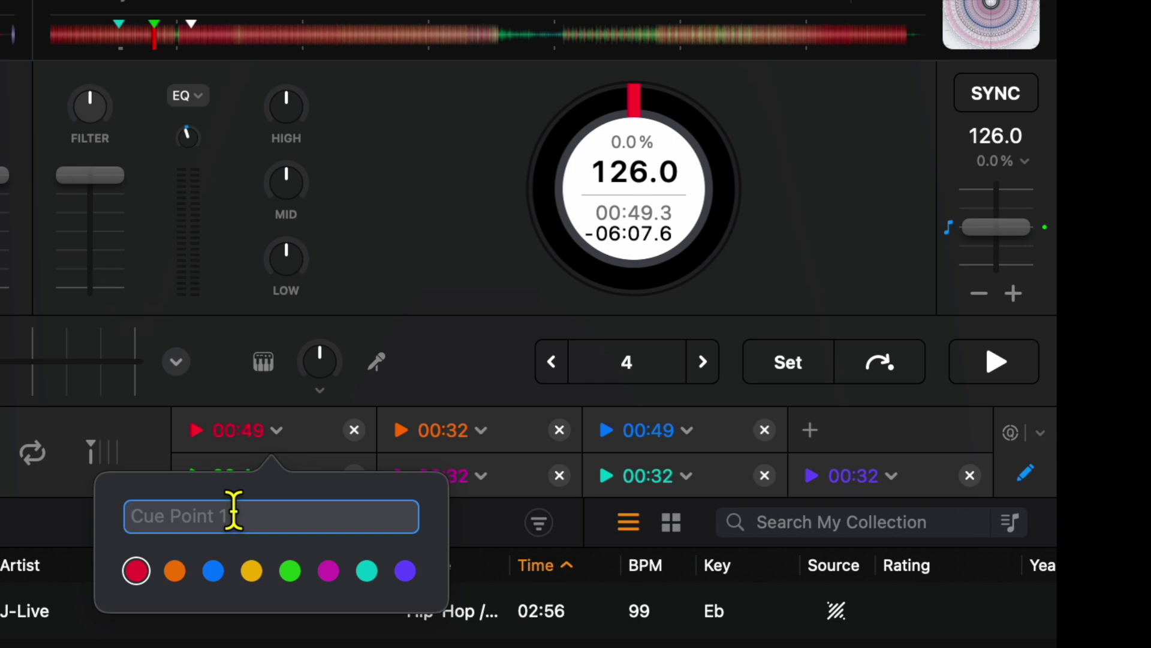
pyautogui.write('S')
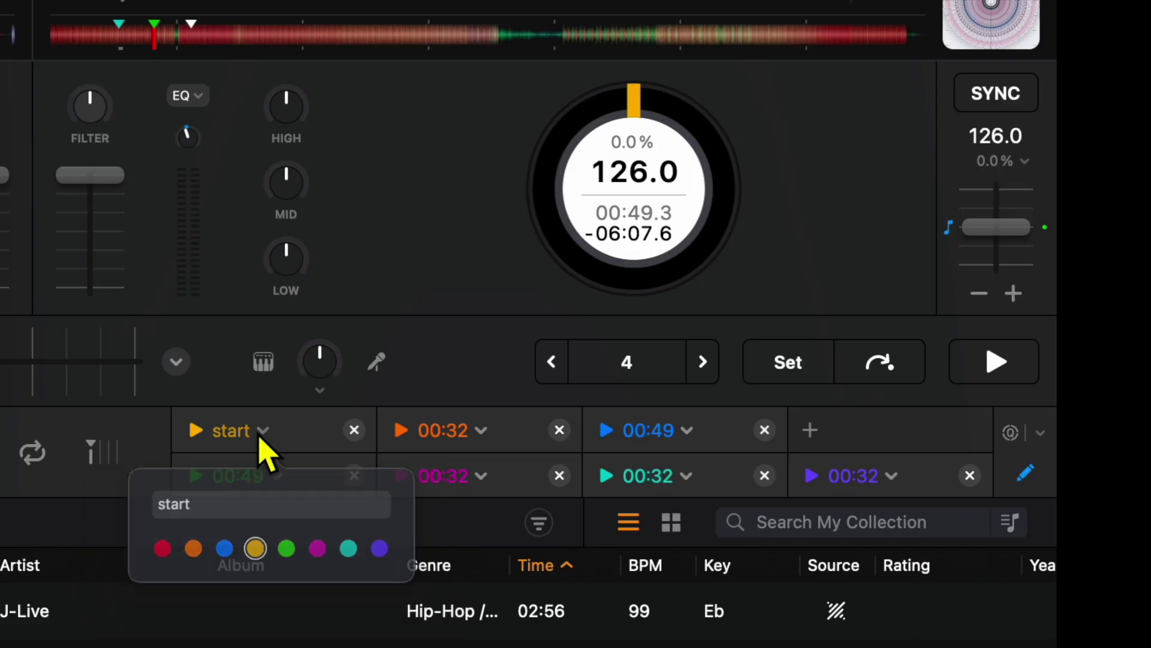
pyautogui.press('Return')
# - Rename deck 2's second hot cue to 'end' and colour it red
pyautogui.click(481, 430)
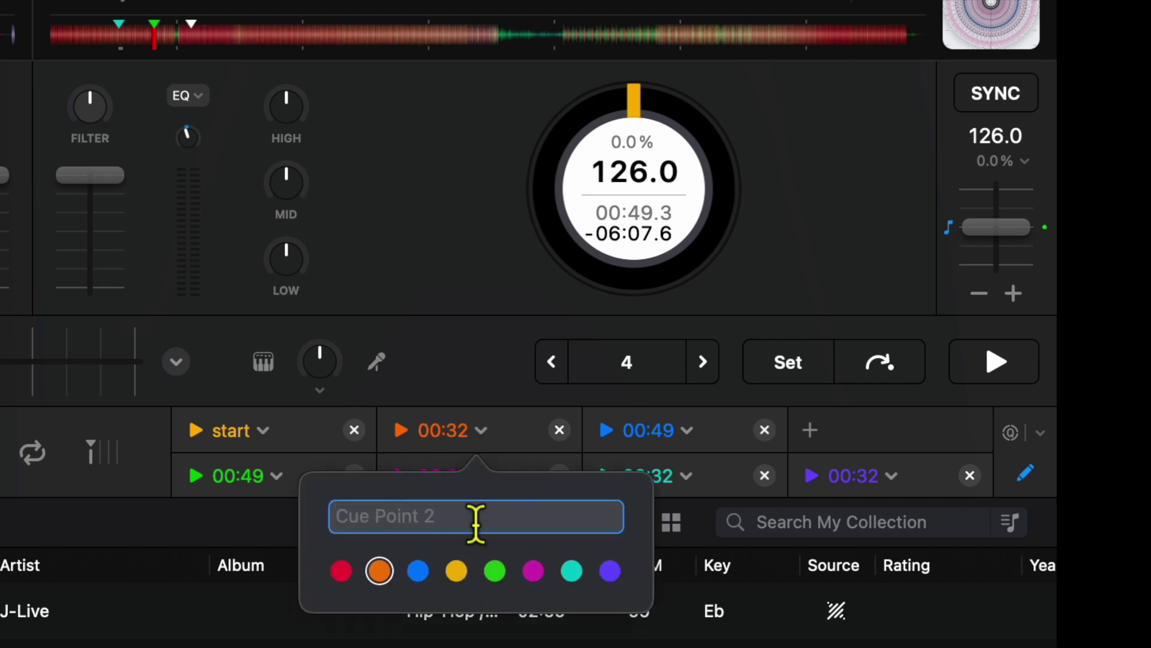
pyautogui.write('end')
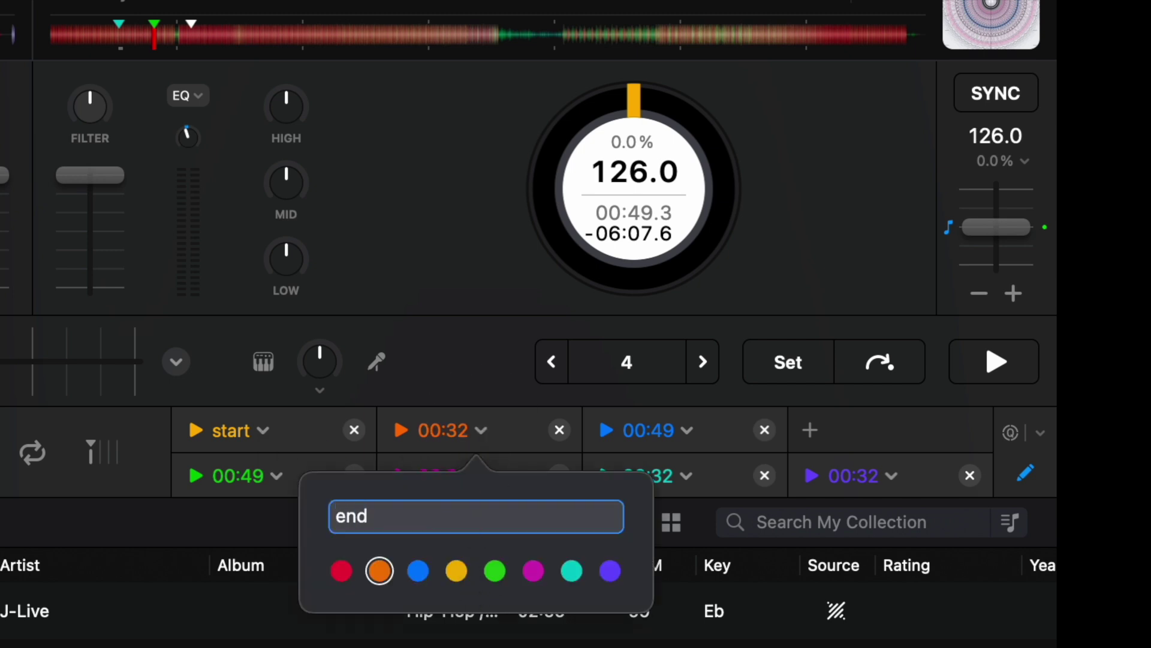
pyautogui.click(341, 573)
pyautogui.click(354, 628)
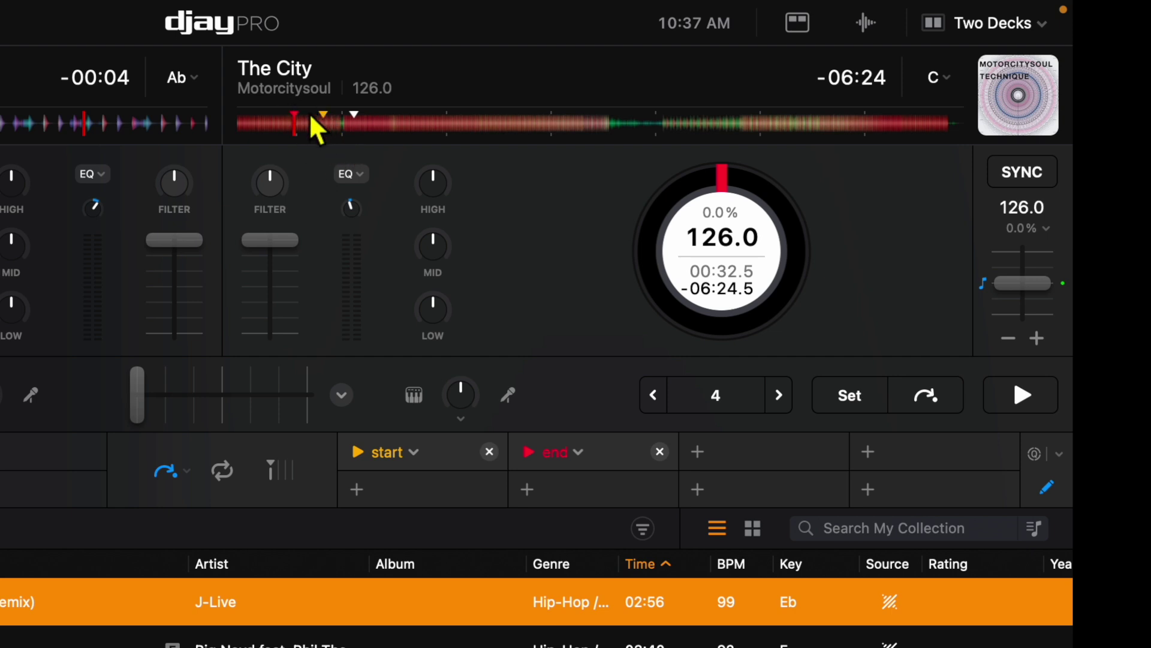
# - Seek deck 2 to about 02:26, then back to 00:34 just after the start cue
pyautogui.click(493, 126)
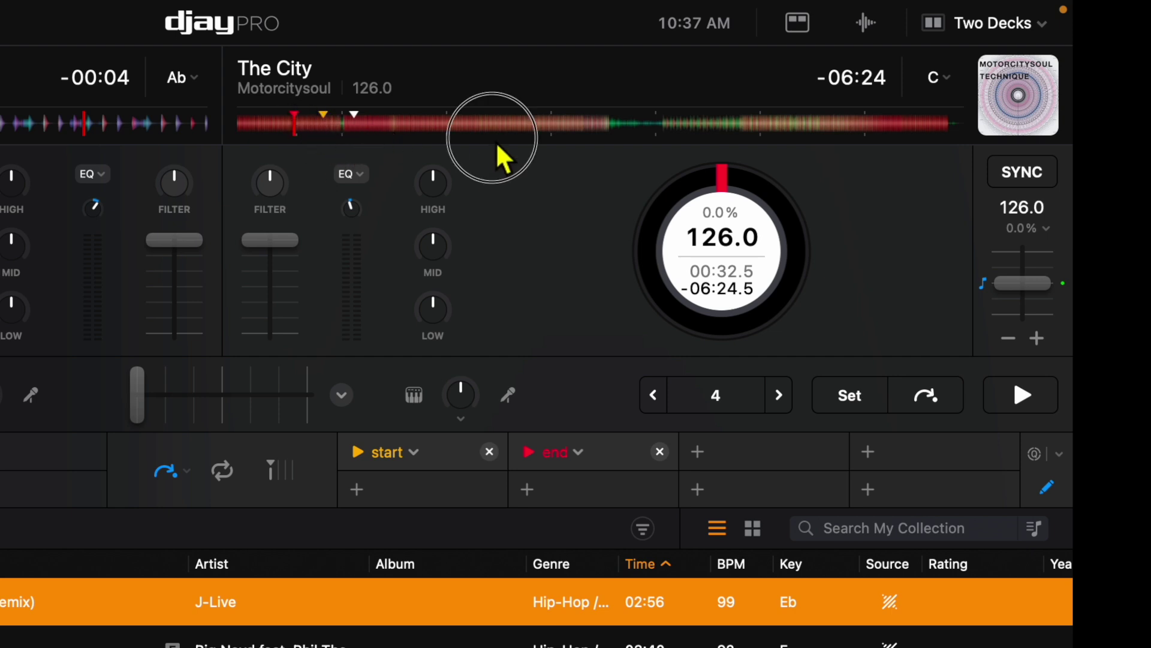
pyautogui.click(297, 123)
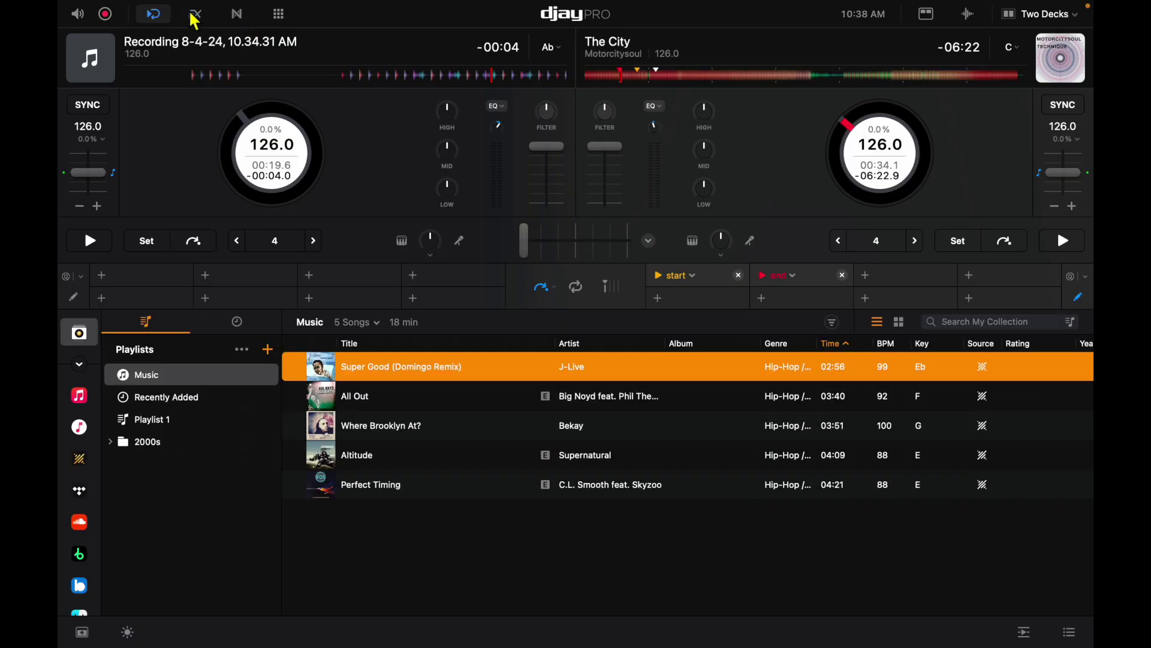
# - Hide the hot cue pads and open Neural Mix with drums, bass, harmonic and vocals stems
pyautogui.moveTo(160, 6)
pyautogui.click(207, 33)
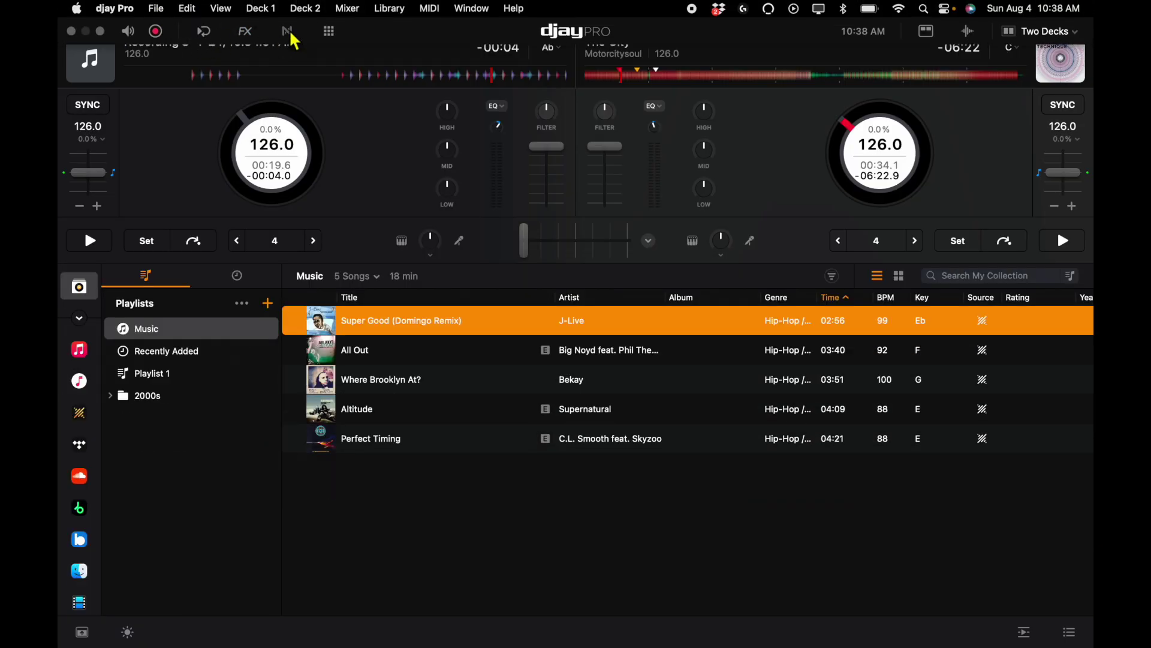
pyautogui.click(287, 32)
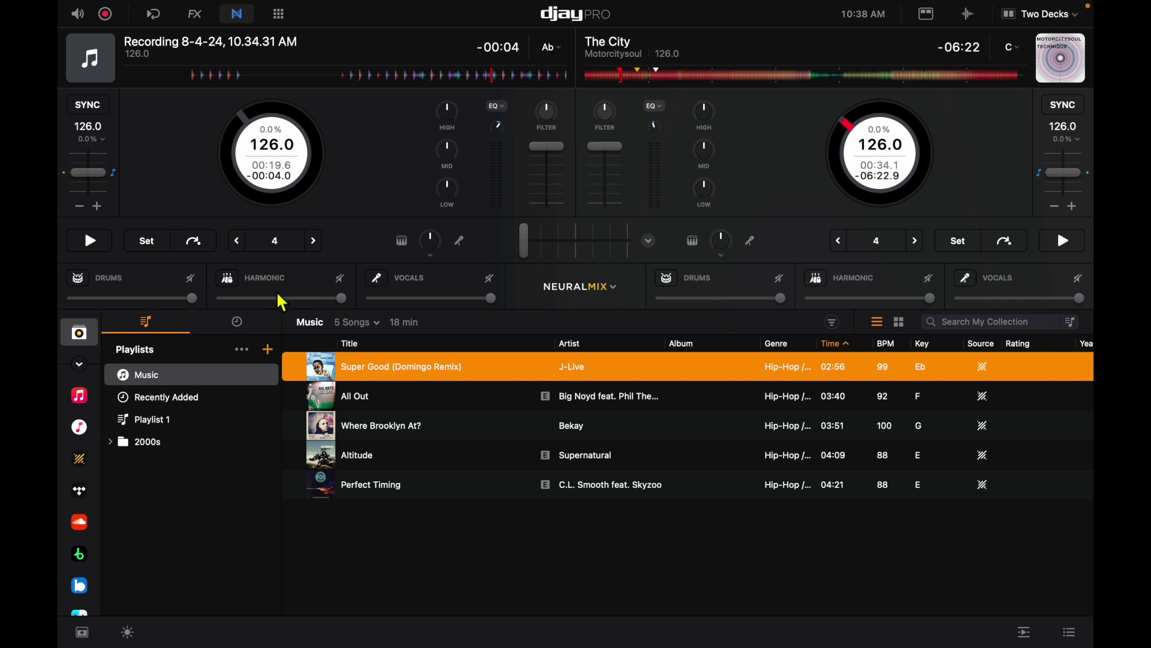
pyautogui.click(431, 245)
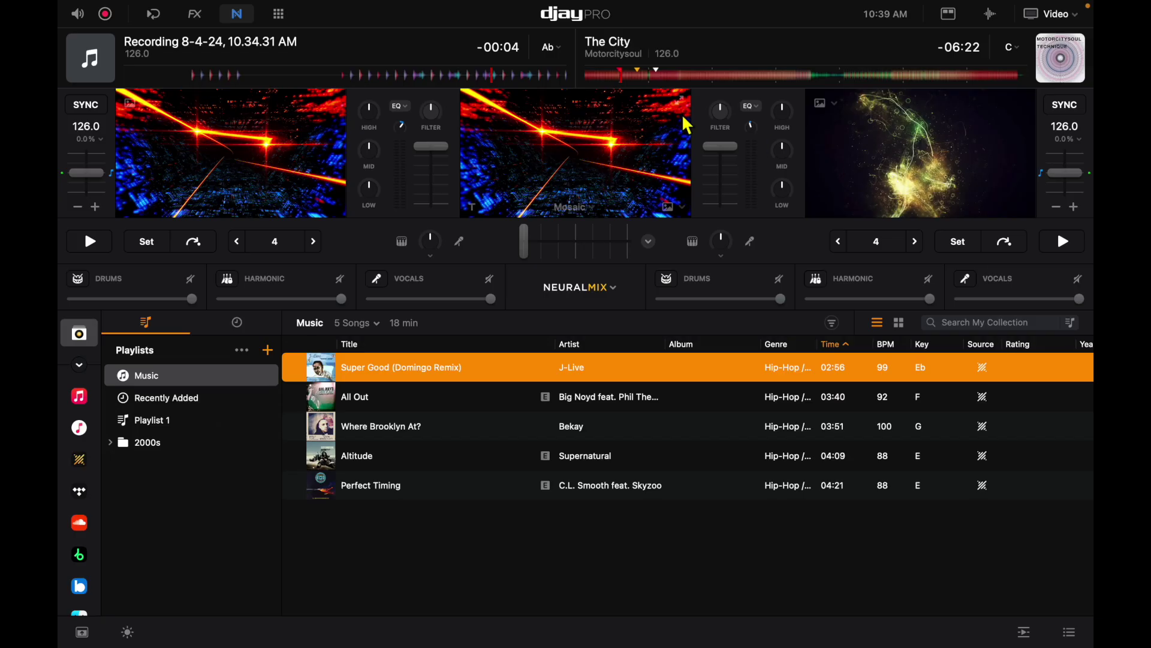
# - Switch the library source to TIDAL to browse its Videos catalogue
pyautogui.click(85, 490)
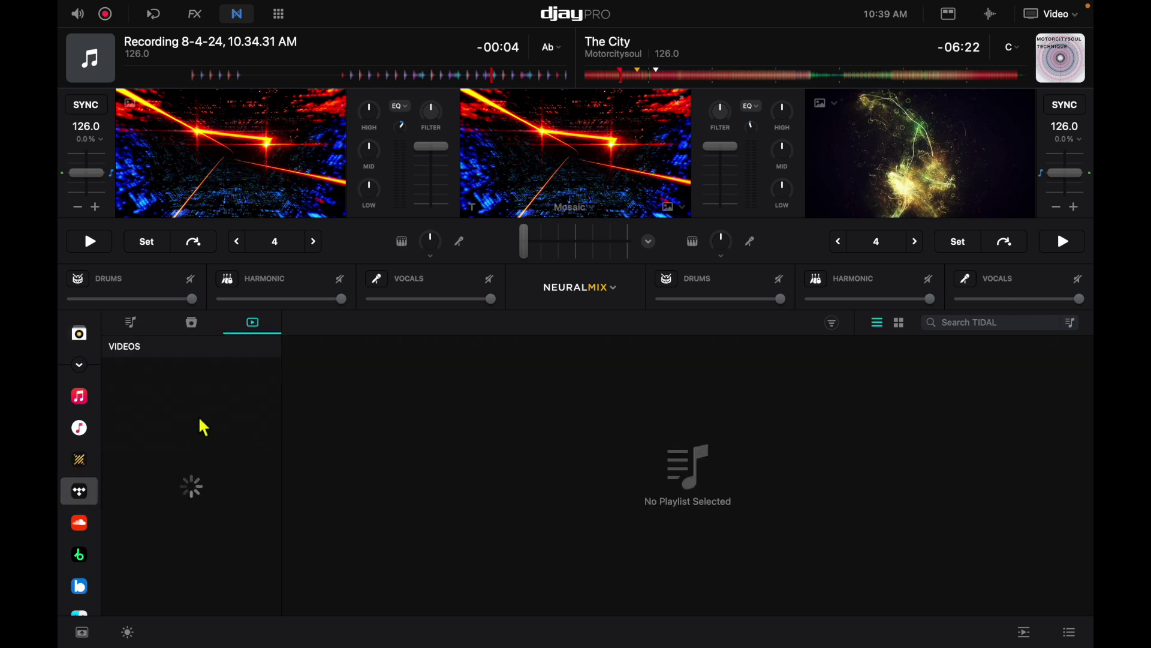